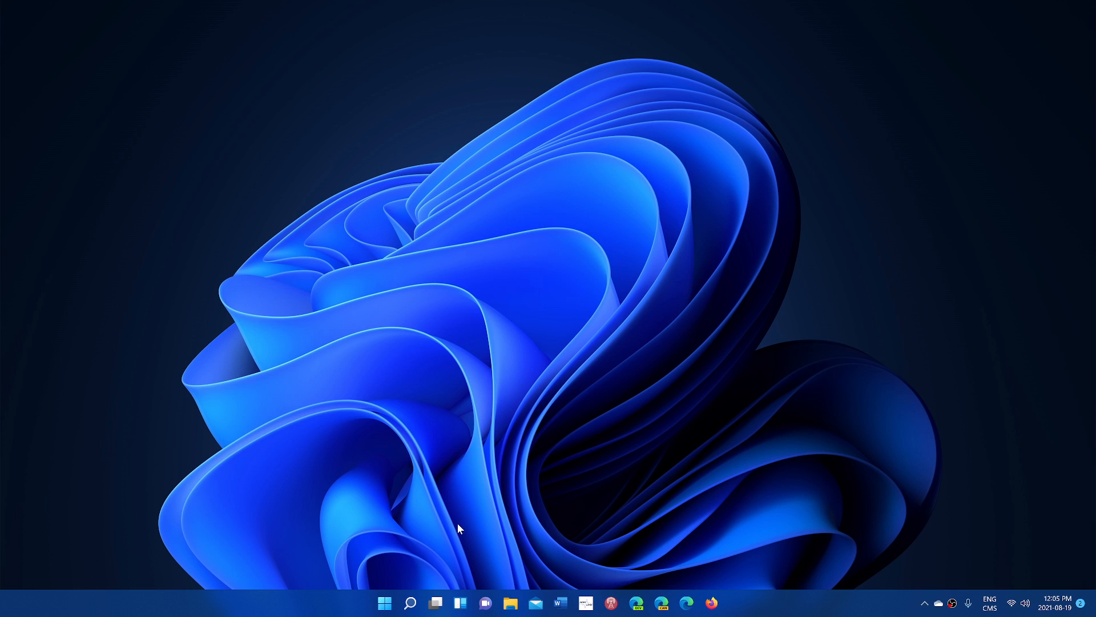
Launch Settings from Start and go to Apps > Default apps
{"action": "left_click", "coordinate": [410, 604]}
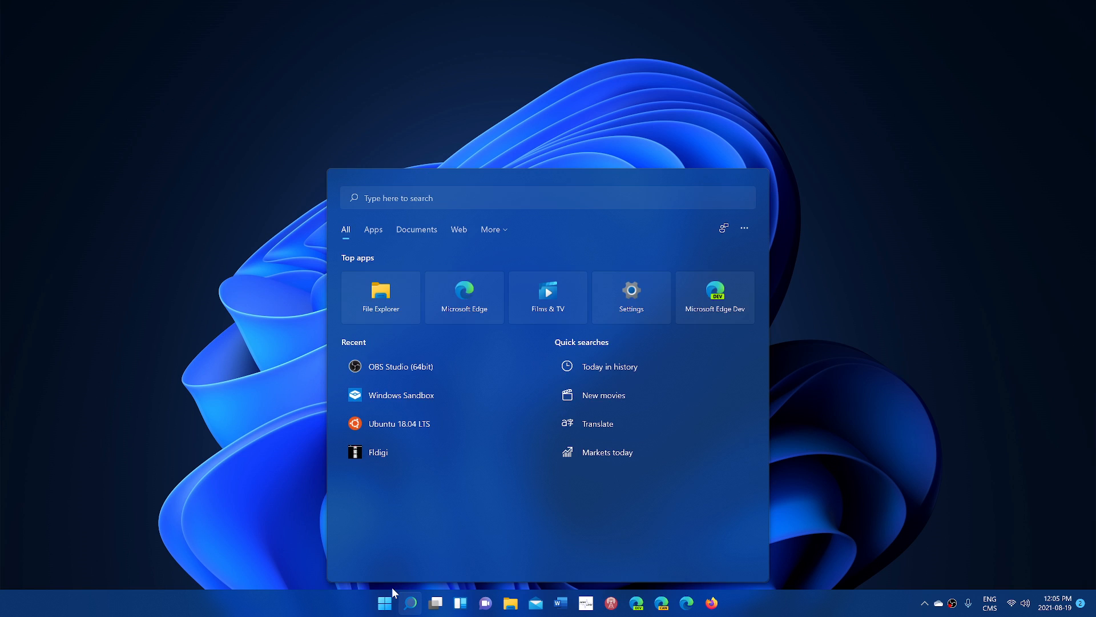
{"action": "left_click", "coordinate": [385, 603]}
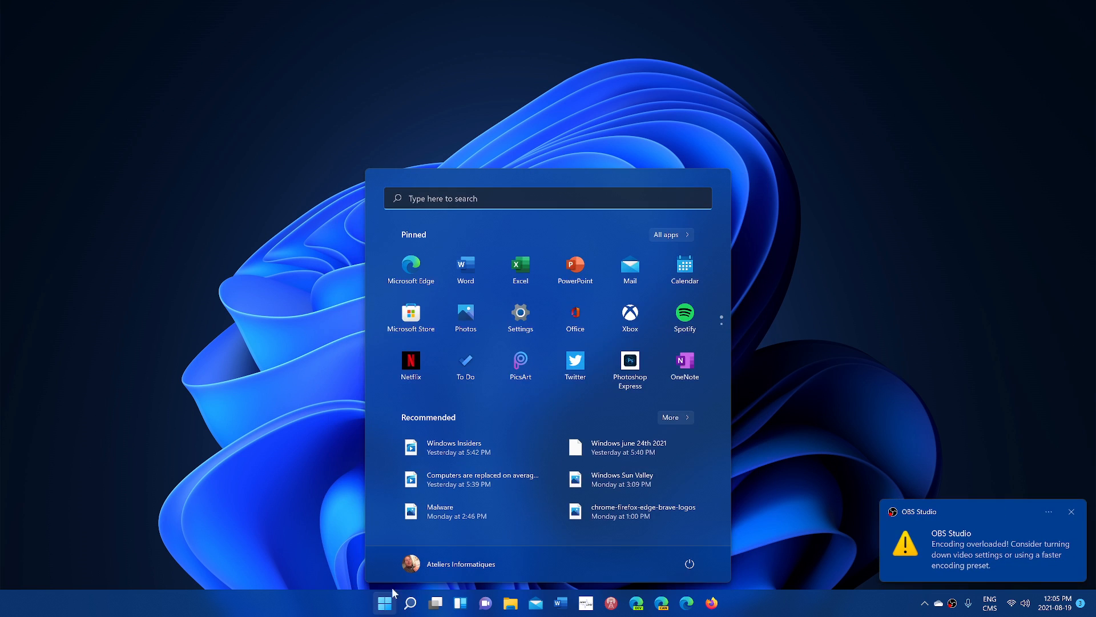
{"action": "left_click", "coordinate": [521, 318]}
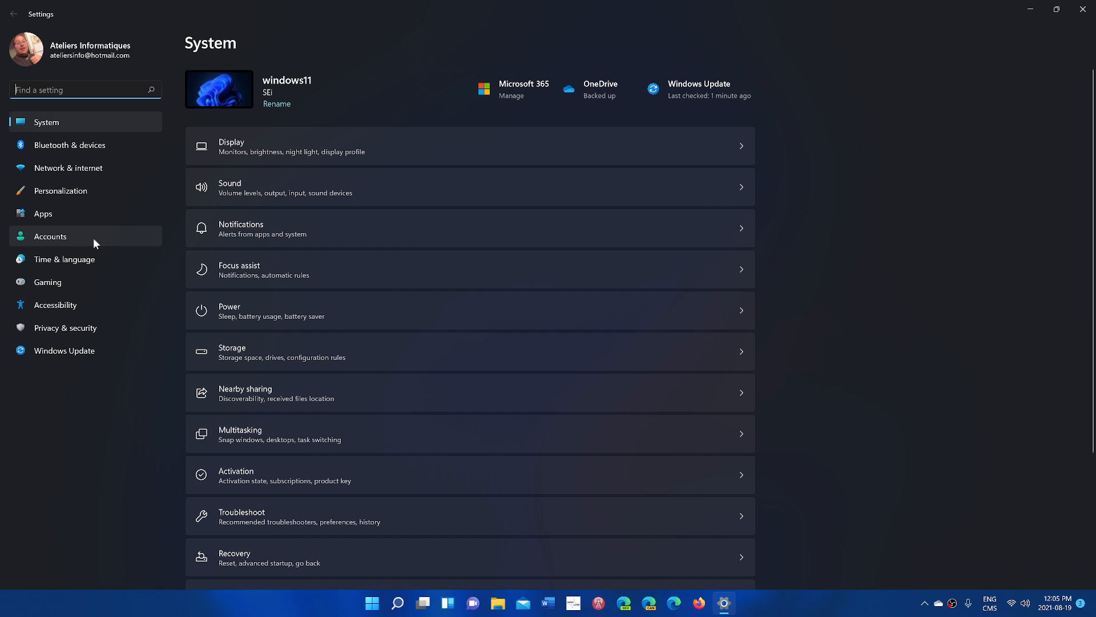
{"action": "left_click", "coordinate": [74, 216]}
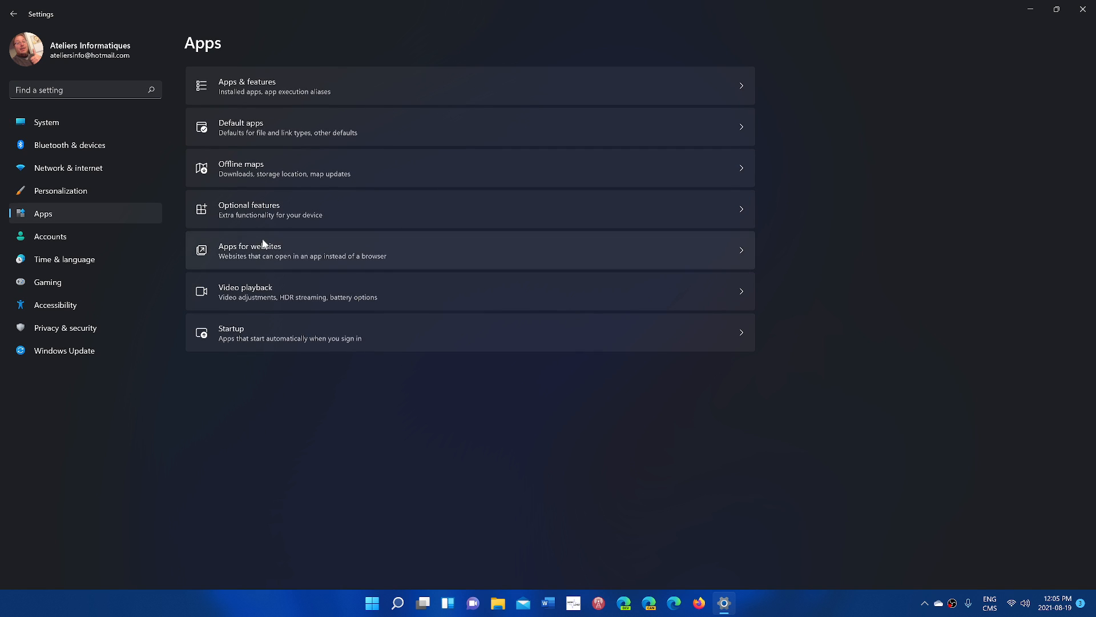
{"action": "left_click", "coordinate": [305, 132]}
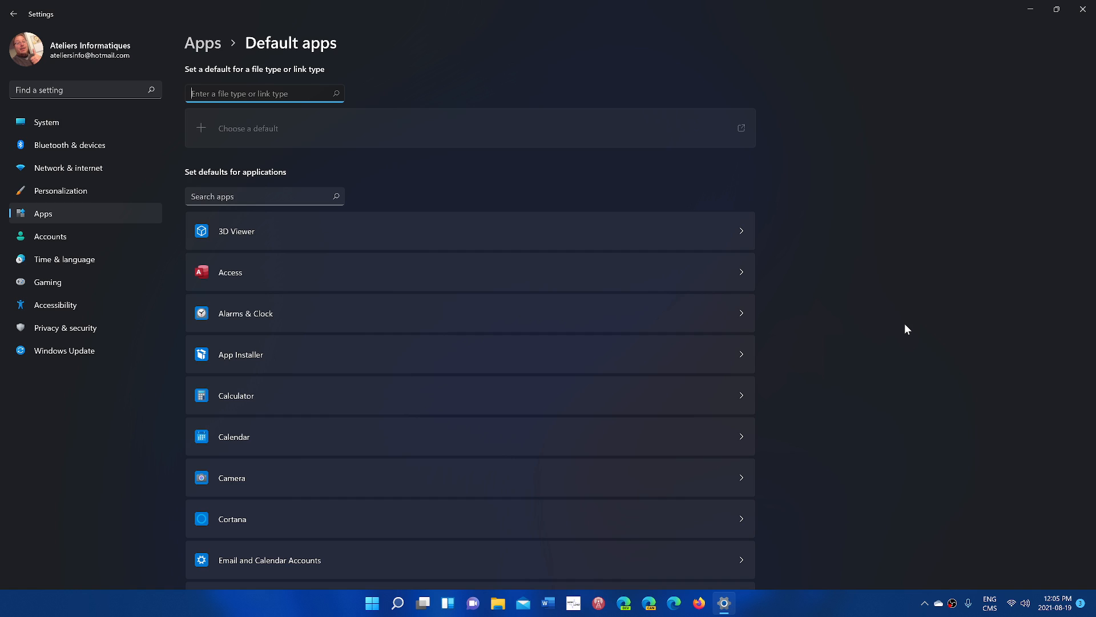
{"action": "type", "text": "f"}
Clear the file type search and show Microsoft Edge's default file types (.htm, .html, .pdf)
{"action": "key", "text": "BackSpace"}
{"action": "key", "text": "BackSpace"}
{"action": "scroll", "coordinate": [333, 308], "scroll_direction": "down", "scroll_amount": 1}
{"action": "scroll", "coordinate": [334, 308], "scroll_direction": "down", "scroll_amount": 3}
{"action": "scroll", "coordinate": [333, 313], "scroll_direction": "down", "scroll_amount": 2}
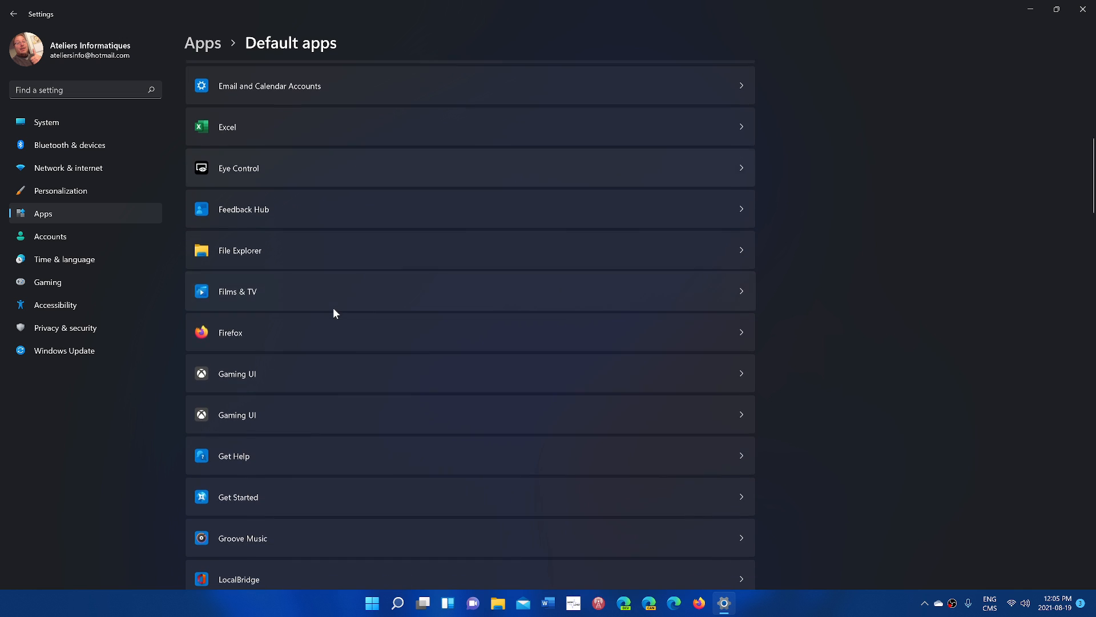
{"action": "scroll", "coordinate": [333, 313], "scroll_direction": "down", "scroll_amount": 2}
{"action": "scroll", "coordinate": [333, 312], "scroll_direction": "down", "scroll_amount": 2}
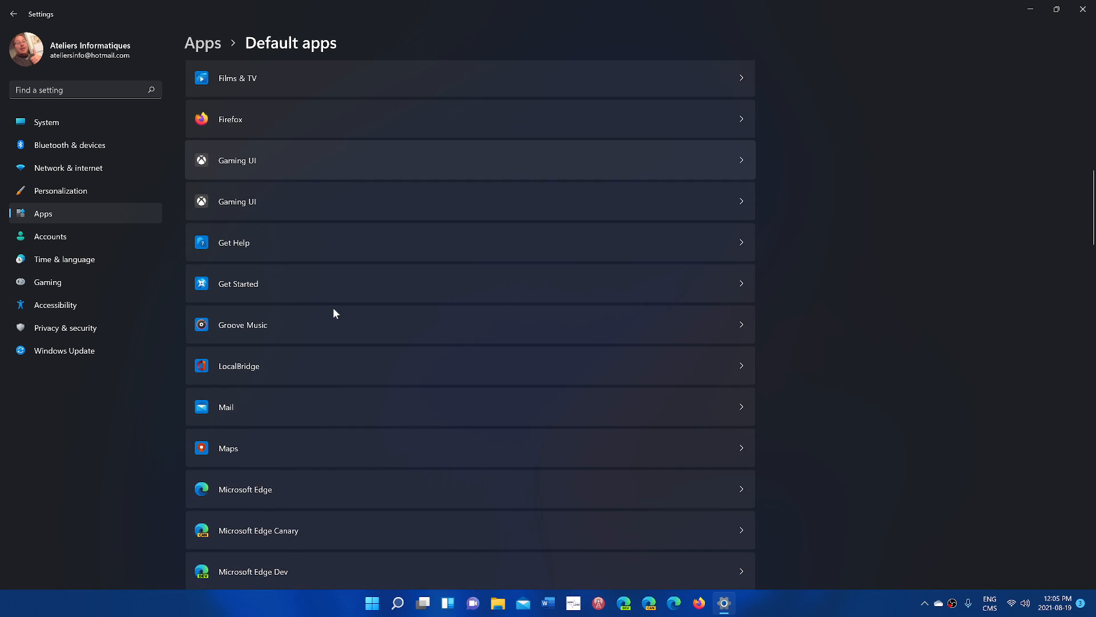
{"action": "scroll", "coordinate": [333, 312], "scroll_direction": "down", "scroll_amount": 1}
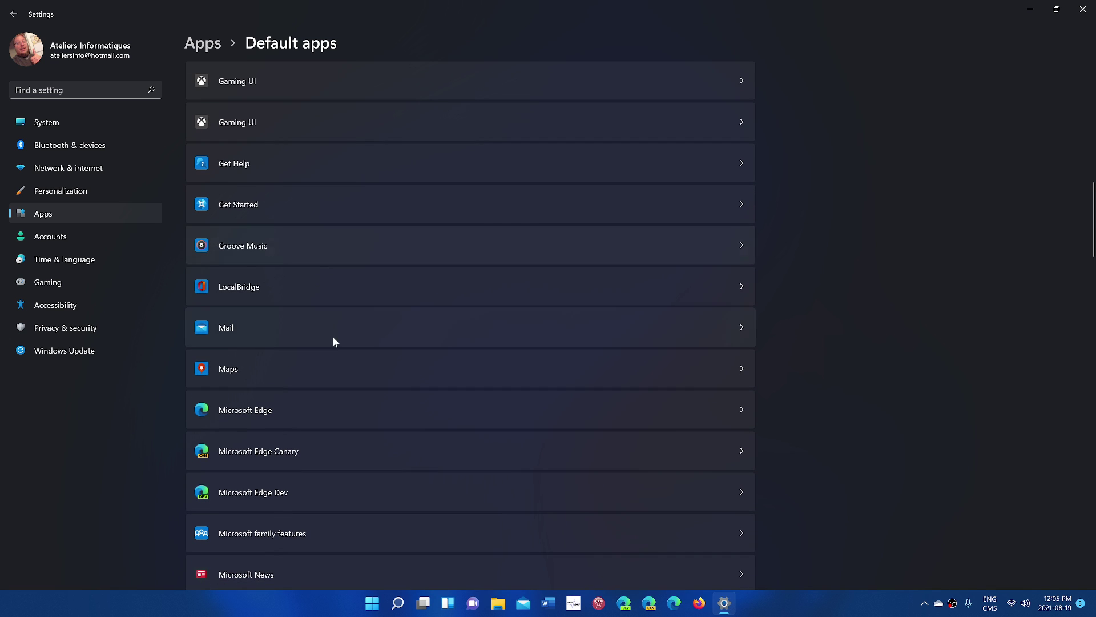
{"action": "left_click", "coordinate": [338, 409]}
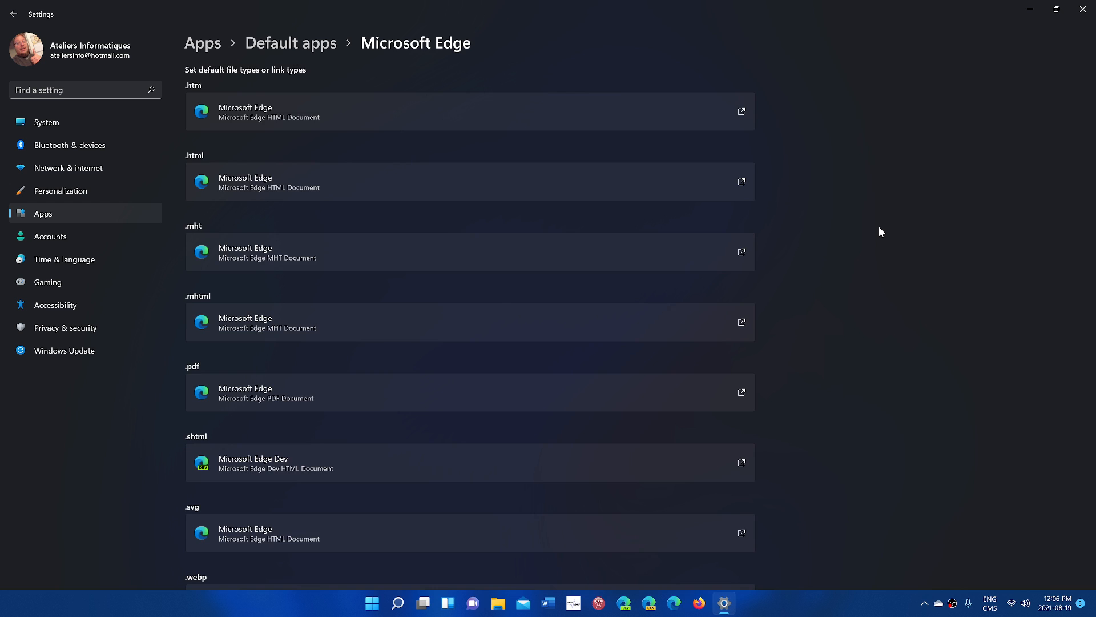
{"action": "scroll", "coordinate": [879, 226], "scroll_direction": "down", "scroll_amount": 3}
{"action": "scroll", "coordinate": [879, 226], "scroll_direction": "down", "scroll_amount": 2}
{"action": "scroll", "coordinate": [879, 226], "scroll_direction": "down", "scroll_amount": 3}
{"action": "scroll", "coordinate": [879, 227], "scroll_direction": "down", "scroll_amount": 2}
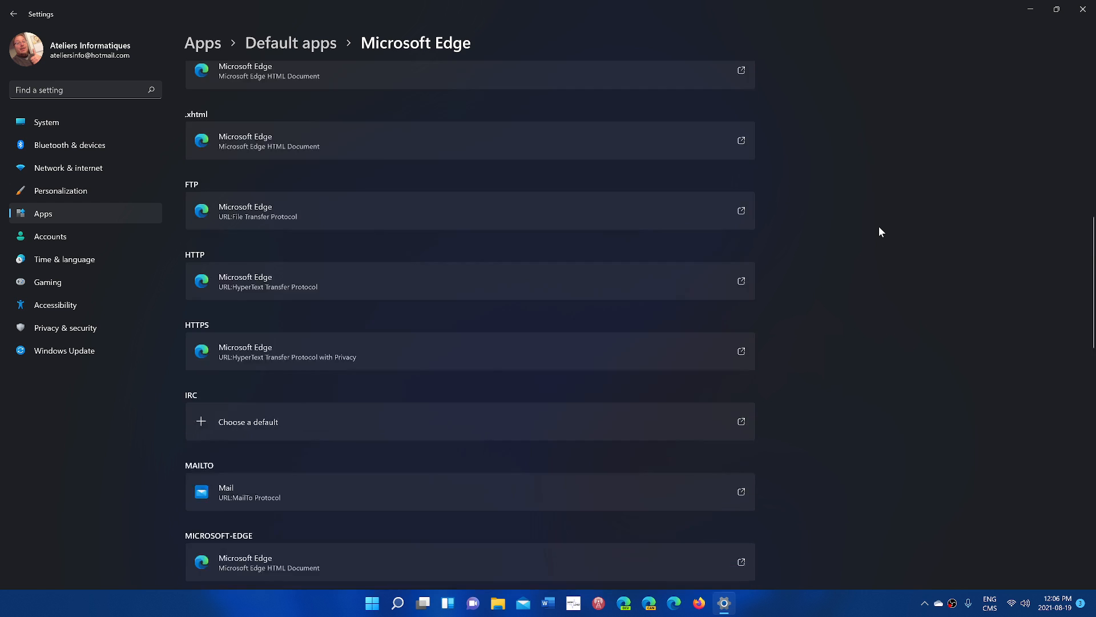
{"action": "scroll", "coordinate": [879, 227], "scroll_direction": "down", "scroll_amount": 3}
{"action": "scroll", "coordinate": [879, 226], "scroll_direction": "up", "scroll_amount": 1}
{"action": "scroll", "coordinate": [879, 227], "scroll_direction": "up", "scroll_amount": 1}
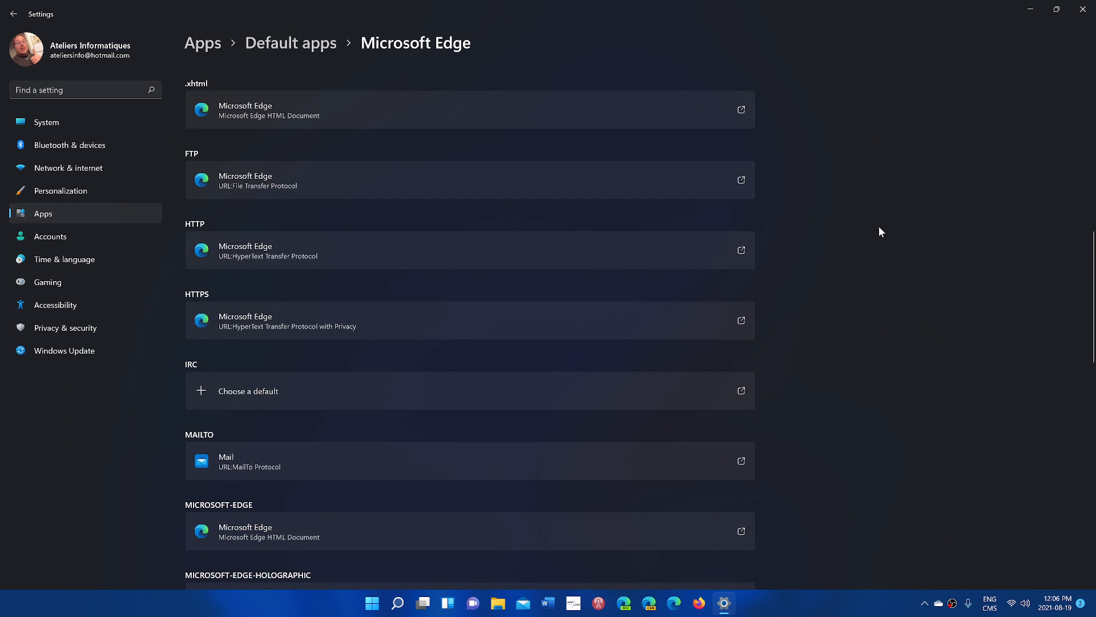
{"action": "scroll", "coordinate": [879, 226], "scroll_direction": "down", "scroll_amount": 3}
{"action": "scroll", "coordinate": [879, 226], "scroll_direction": "up", "scroll_amount": 1}
{"action": "scroll", "coordinate": [879, 227], "scroll_direction": "up", "scroll_amount": 3}
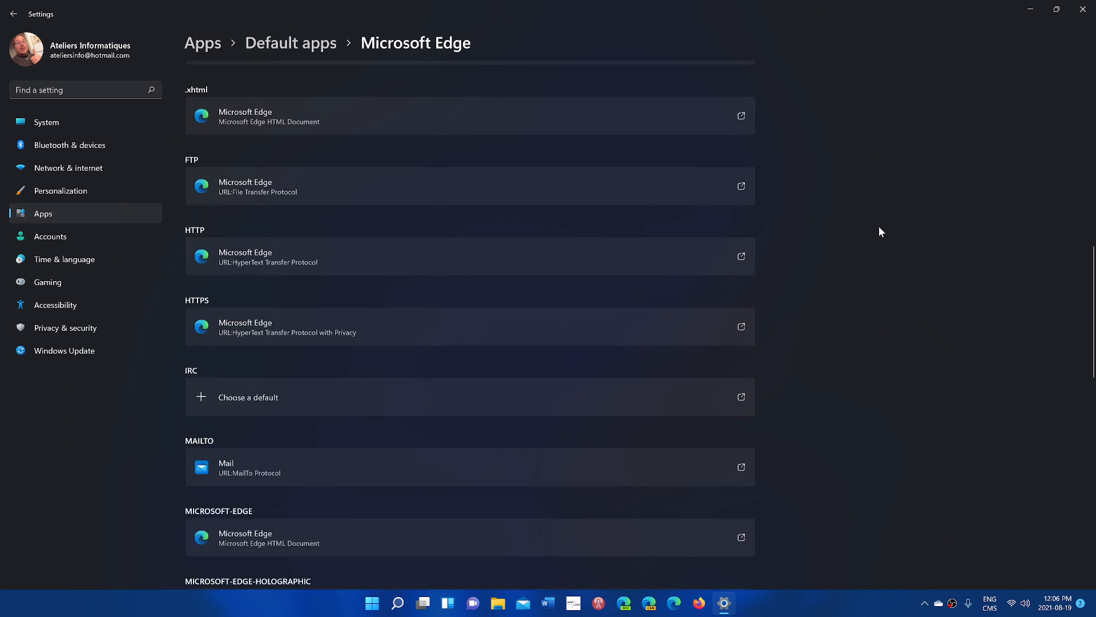
{"action": "scroll", "coordinate": [879, 226], "scroll_direction": "up", "scroll_amount": 3}
{"action": "scroll", "coordinate": [880, 225], "scroll_direction": "up", "scroll_amount": 3}
{"action": "scroll", "coordinate": [880, 225], "scroll_direction": "up", "scroll_amount": 3}
{"action": "scroll", "coordinate": [880, 224], "scroll_direction": "up", "scroll_amount": 1}
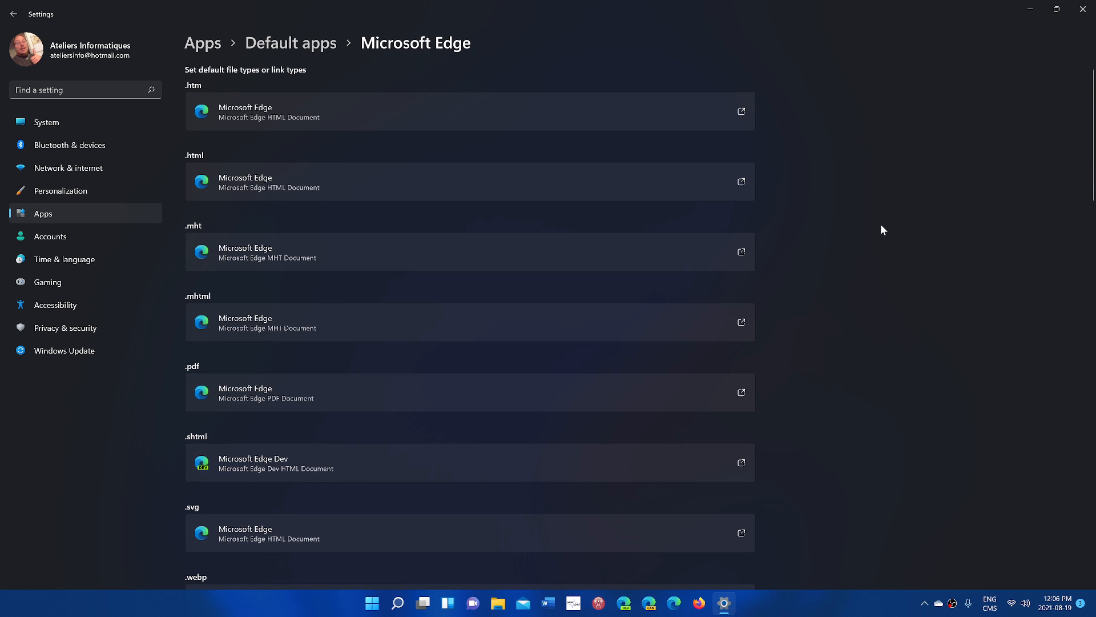
Start changing the .htm default, bringing up the "Before you switch" Edge prompt
{"action": "left_click", "coordinate": [632, 118]}
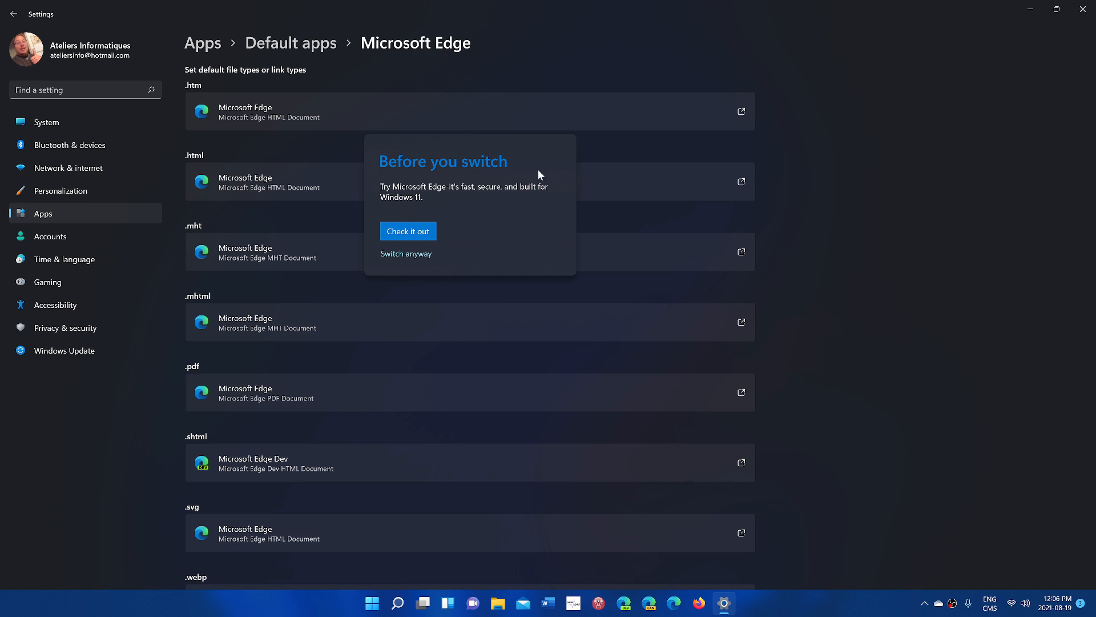
Switch anyway and set Firefox as the default app for .htm files
{"action": "left_click", "coordinate": [417, 254]}
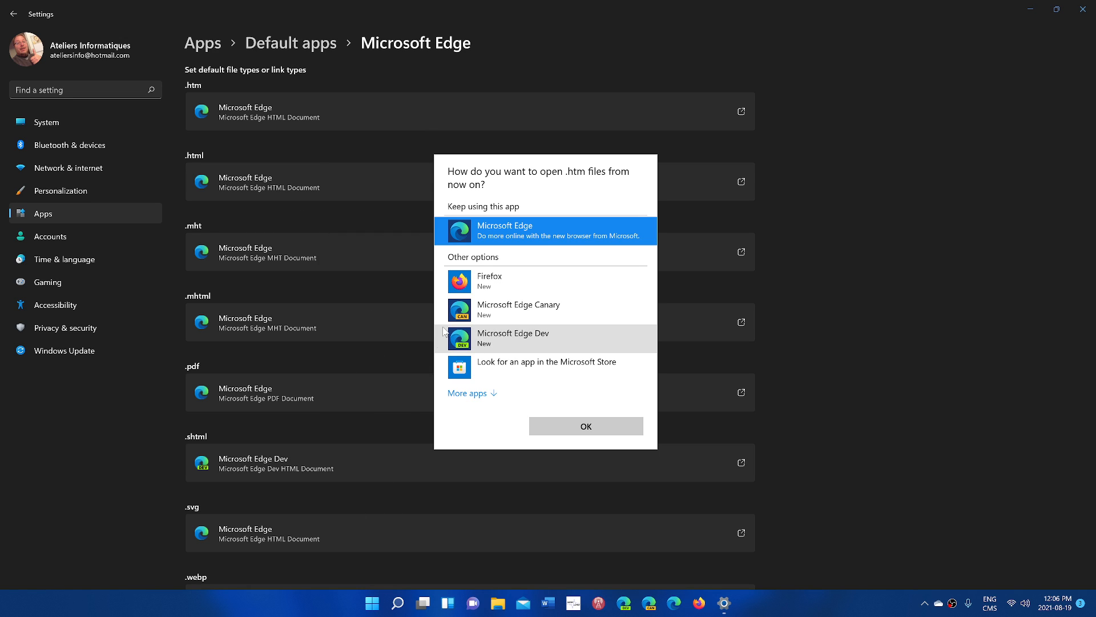
{"action": "left_click", "coordinate": [487, 283]}
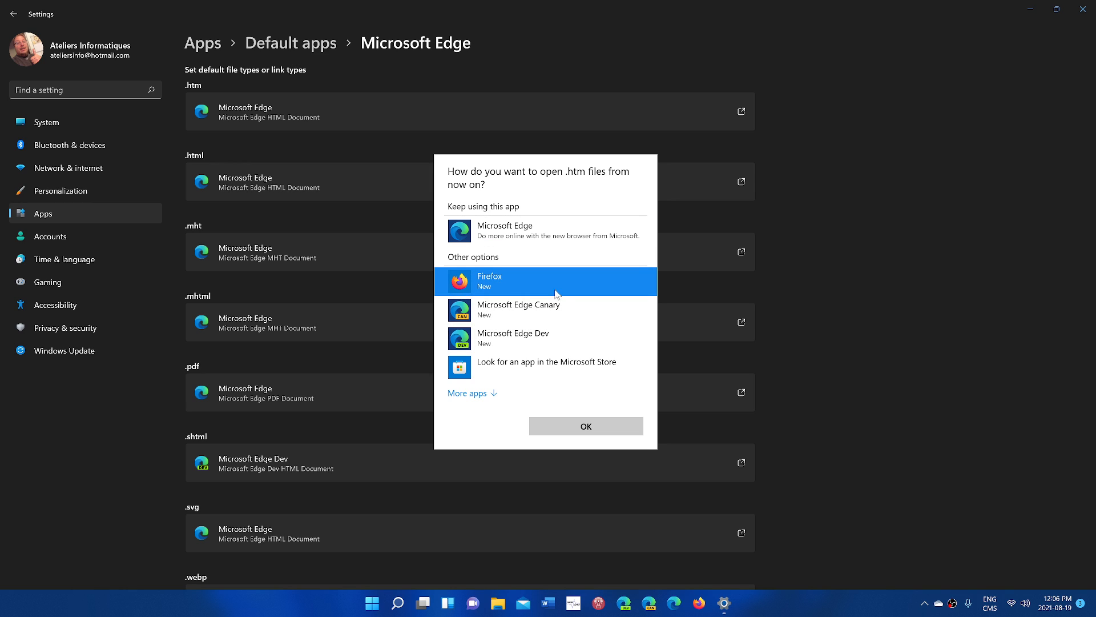
{"action": "left_click", "coordinate": [613, 423]}
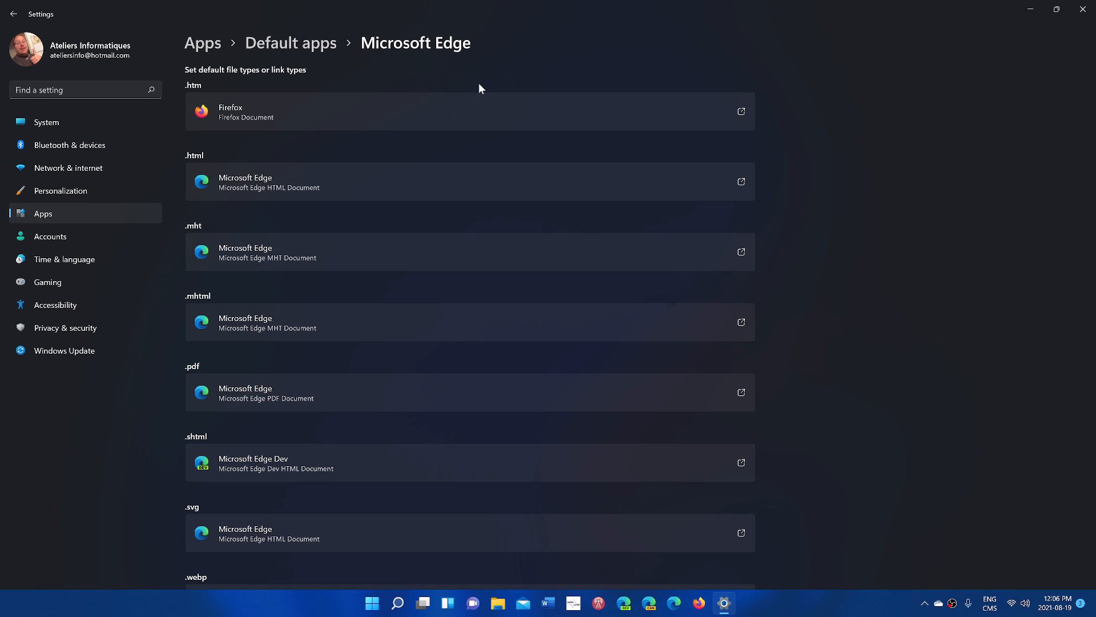
Set the .htm default back to Microsoft Edge and close Settings
{"action": "left_click", "coordinate": [468, 114]}
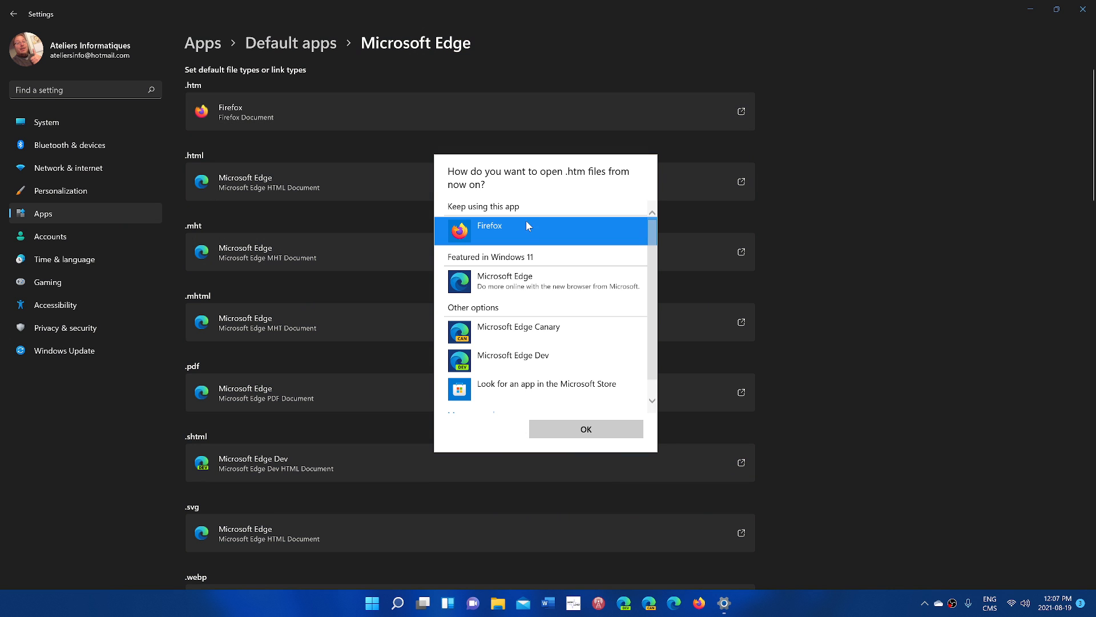
{"action": "left_click", "coordinate": [533, 281]}
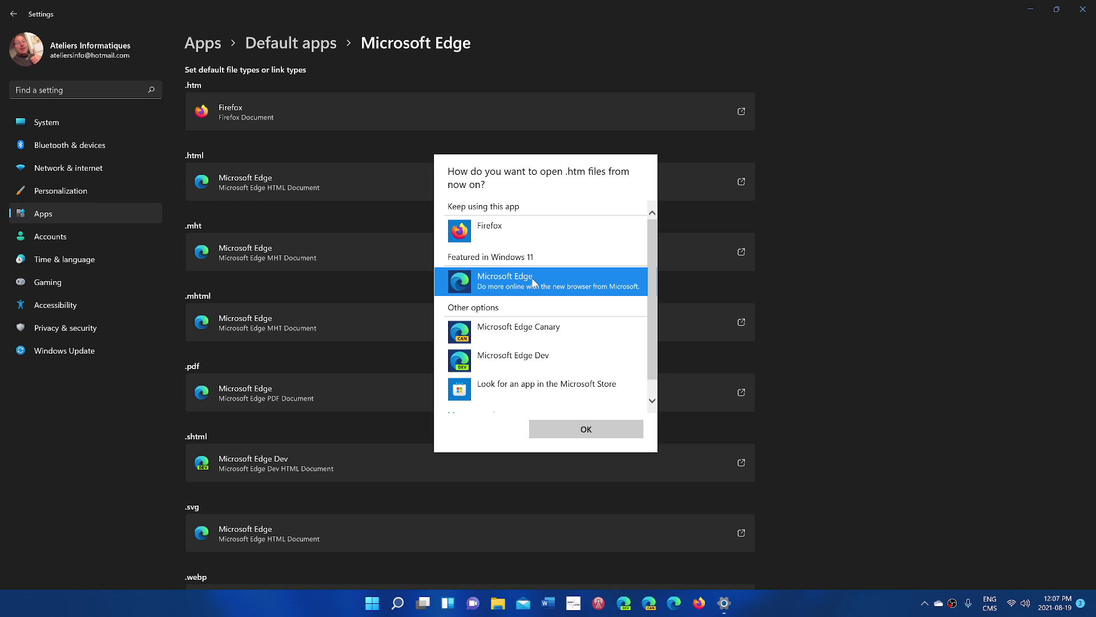
{"action": "left_click", "coordinate": [610, 432]}
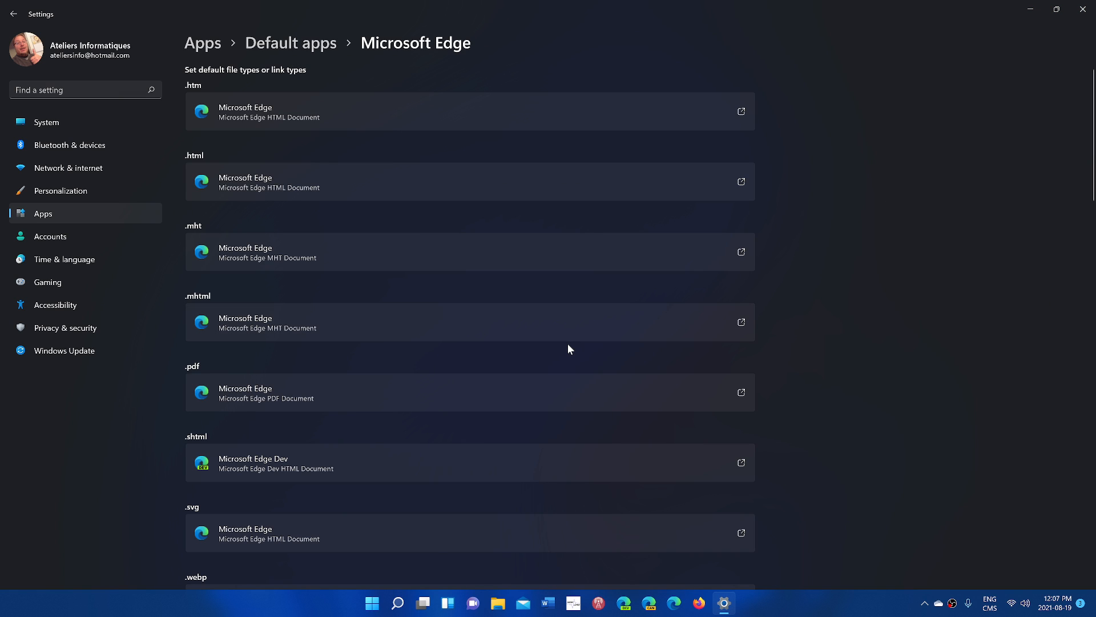
{"action": "left_click", "coordinate": [1082, 10]}
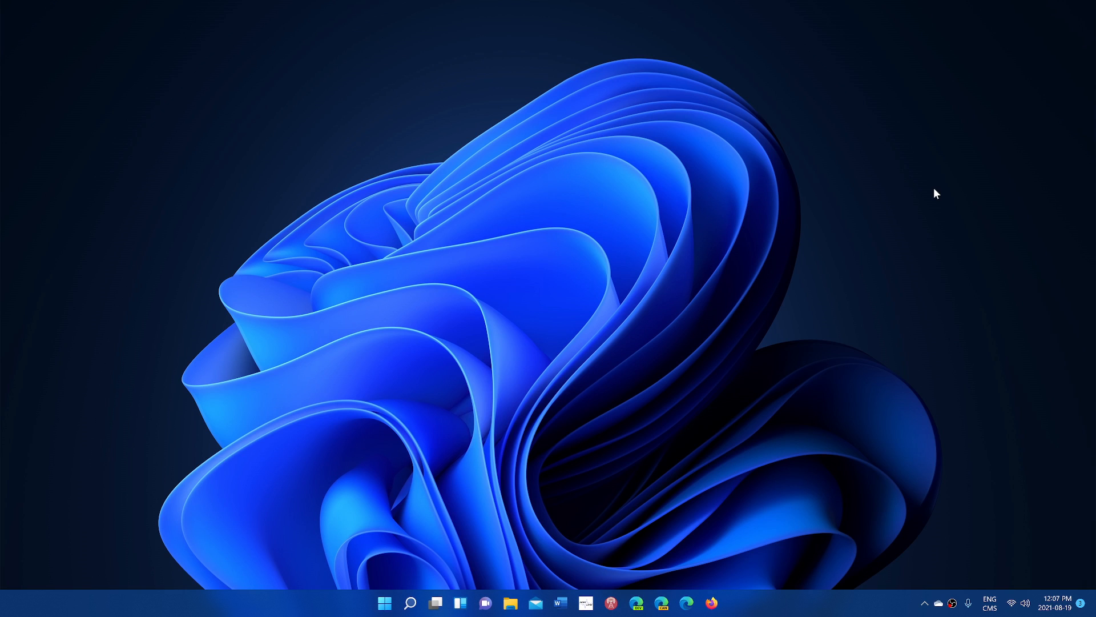